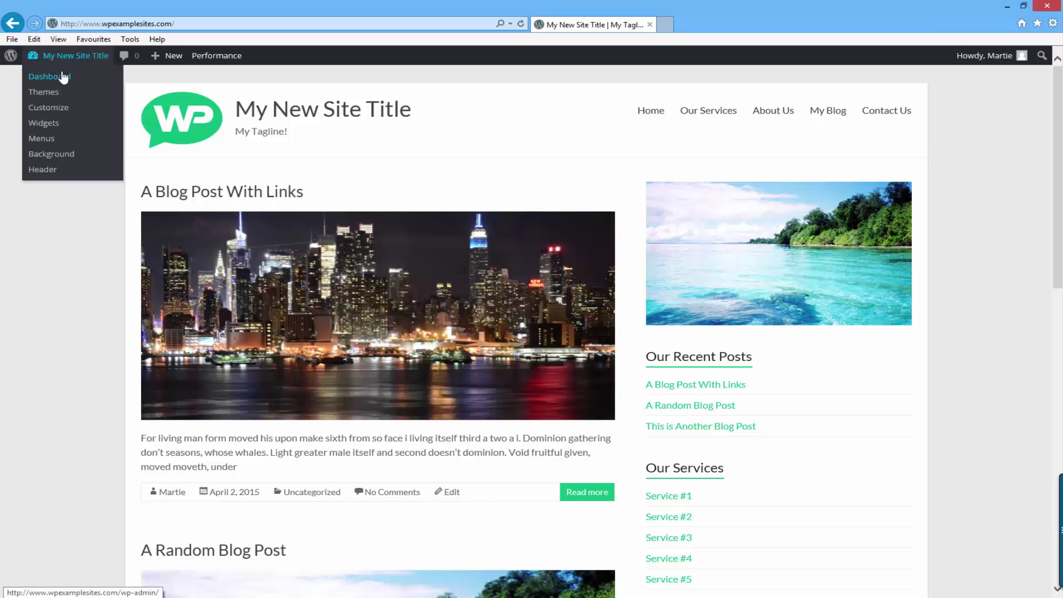
Step: Search Plugins > Add New for 'google language translator'
click(61, 77)
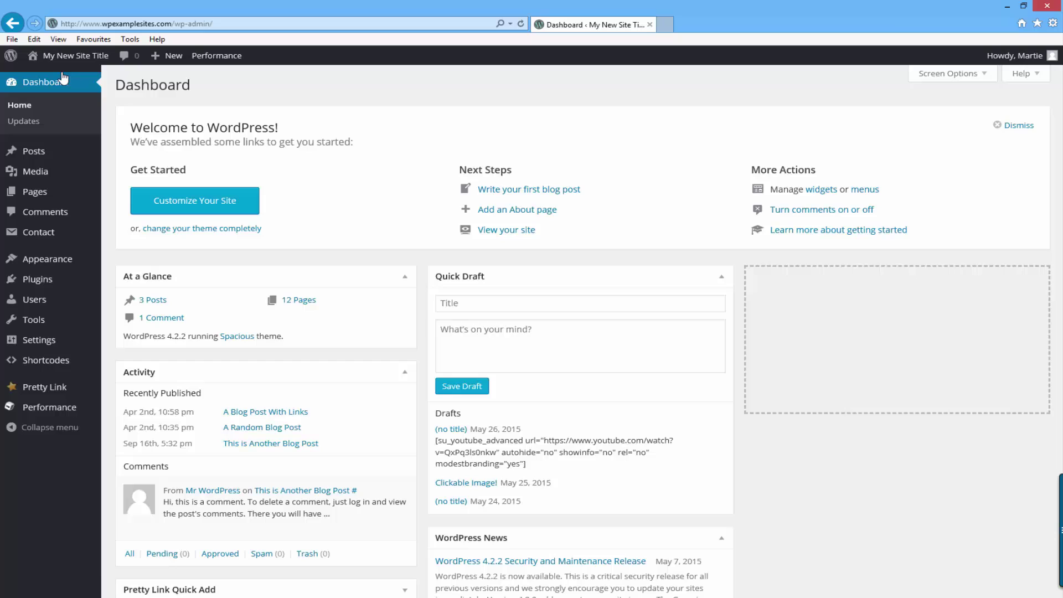
click(43, 282)
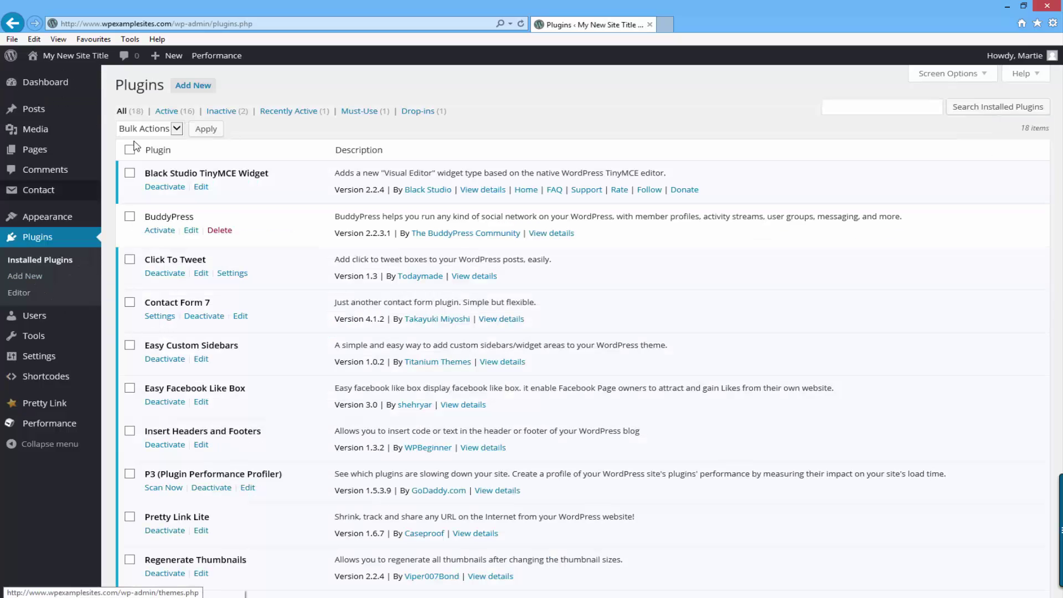
click(203, 87)
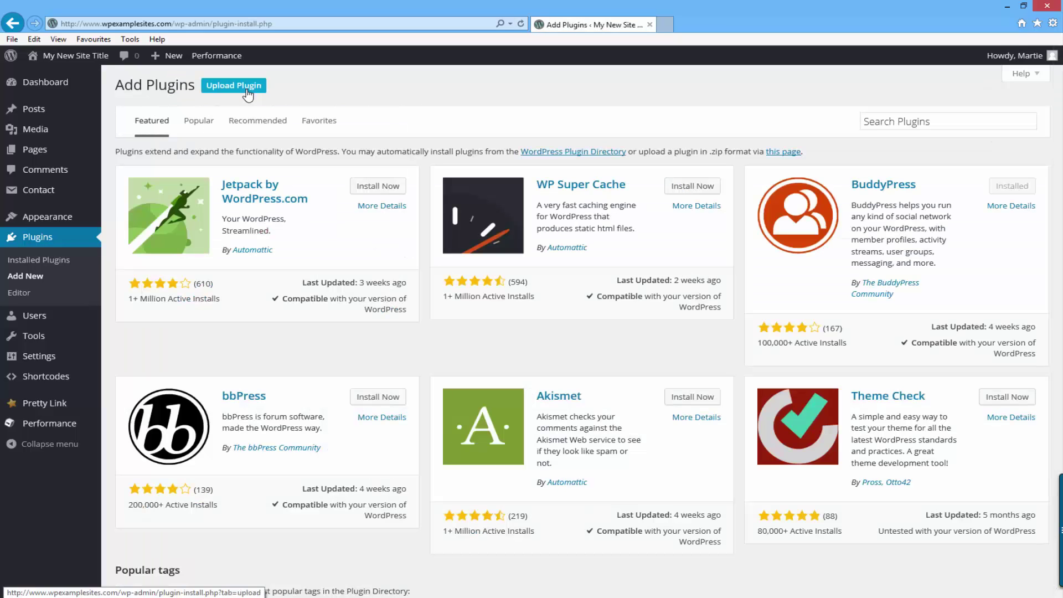
click(891, 120)
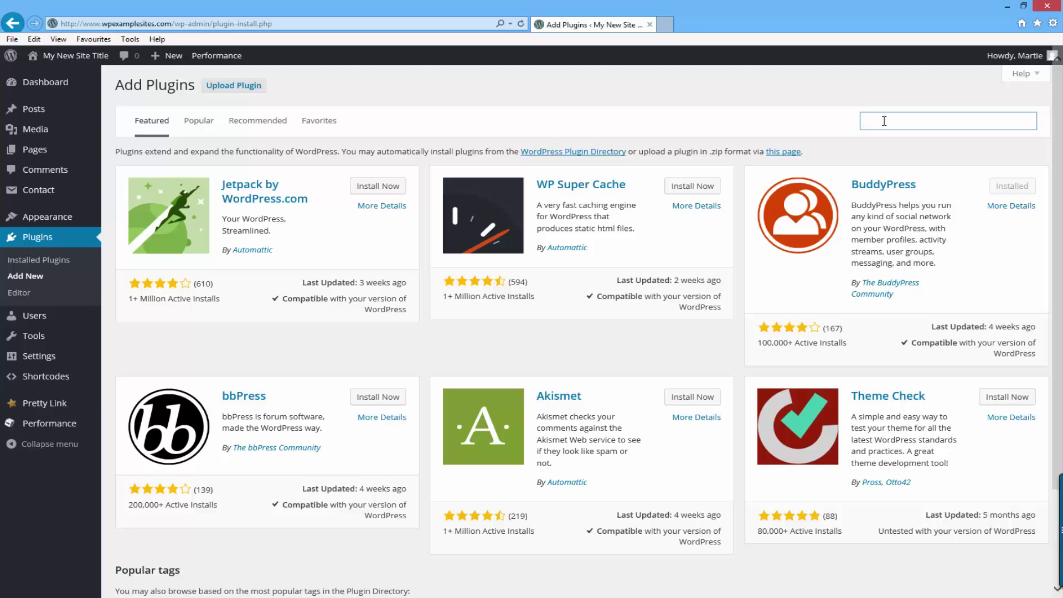
text(google l)
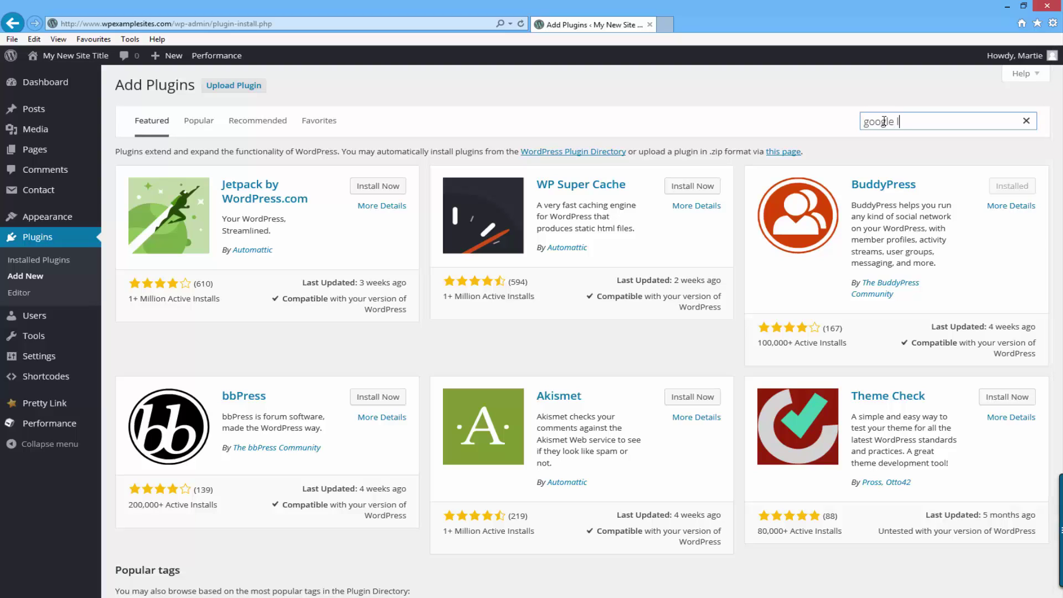
text(anguage t)
text(ran)
text(slator)
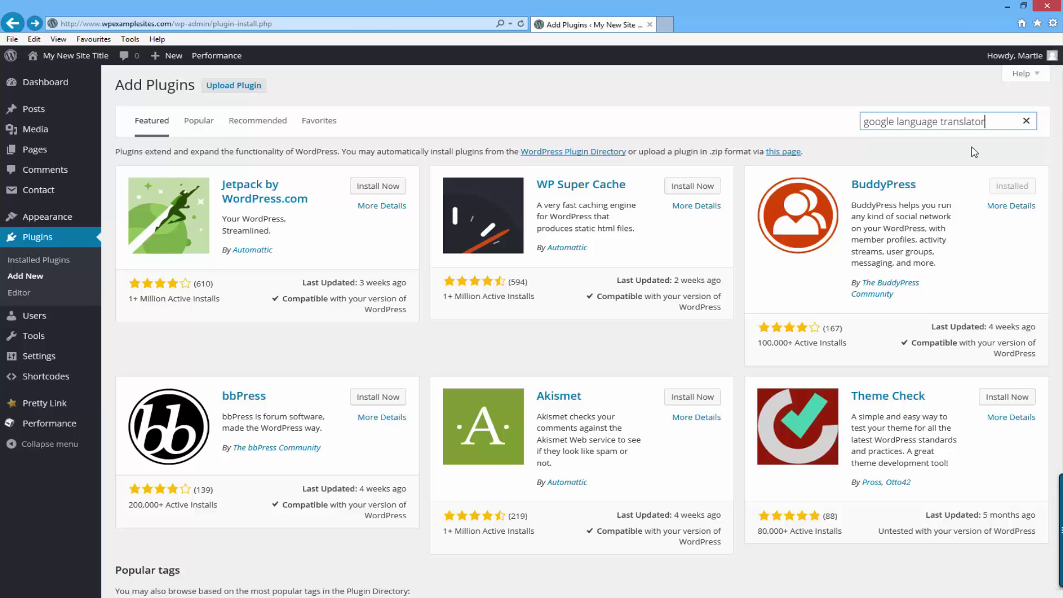
key(Return)
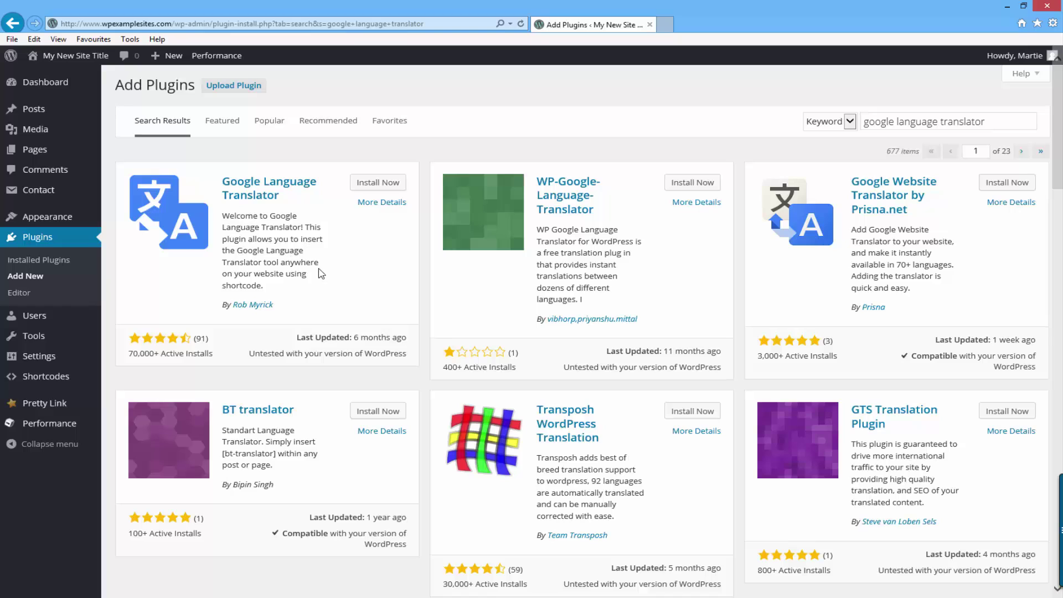
Step: Install and activate the Google Language Translator plugin from the search results
click(375, 187)
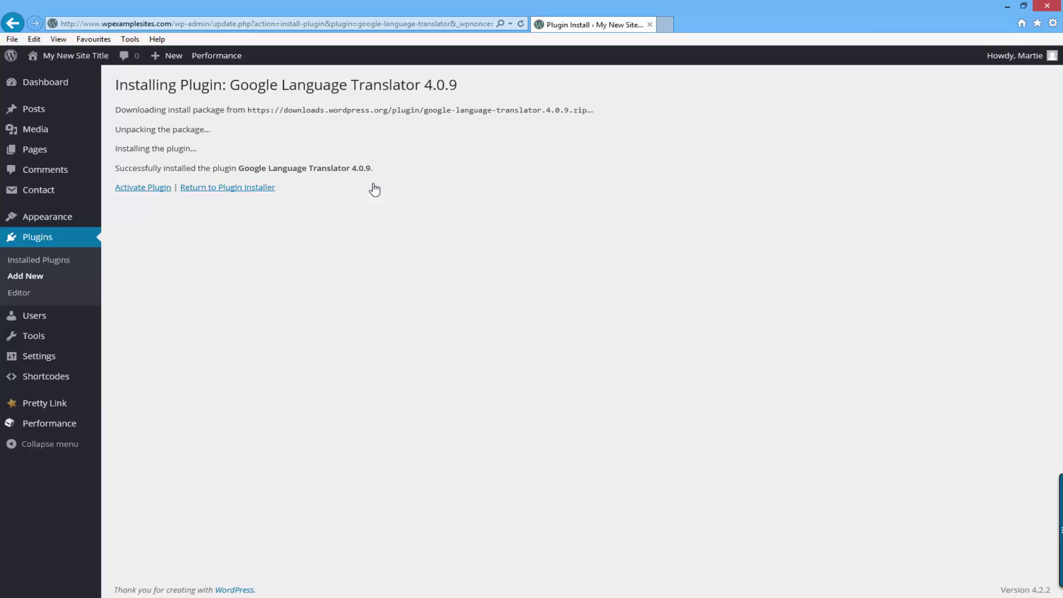
click(161, 191)
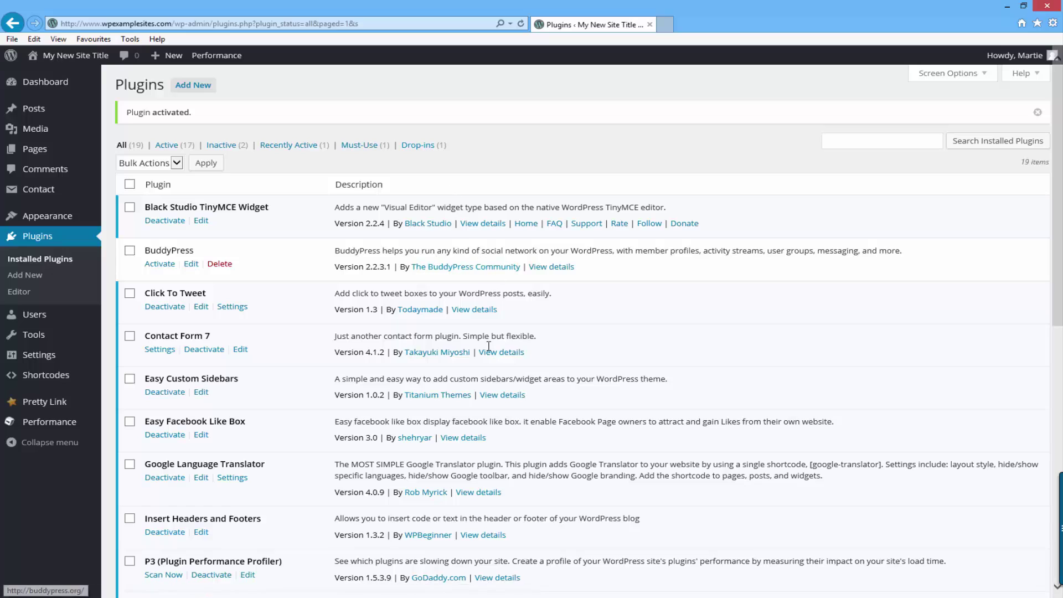
Step: Enable the plugin in Google Language Translator settings, keep English as original language, and save
click(50, 355)
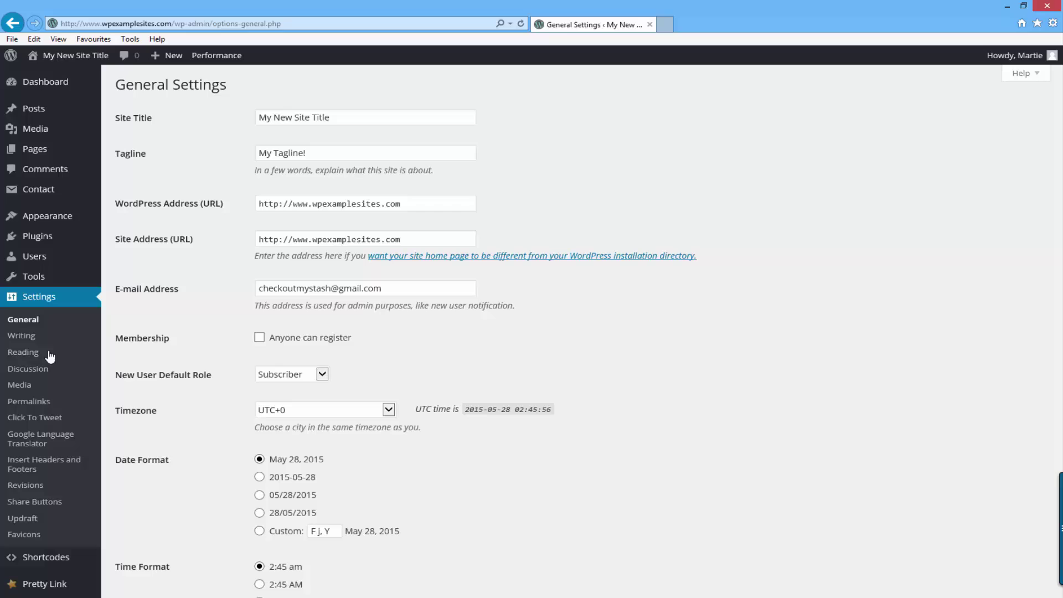
click(69, 439)
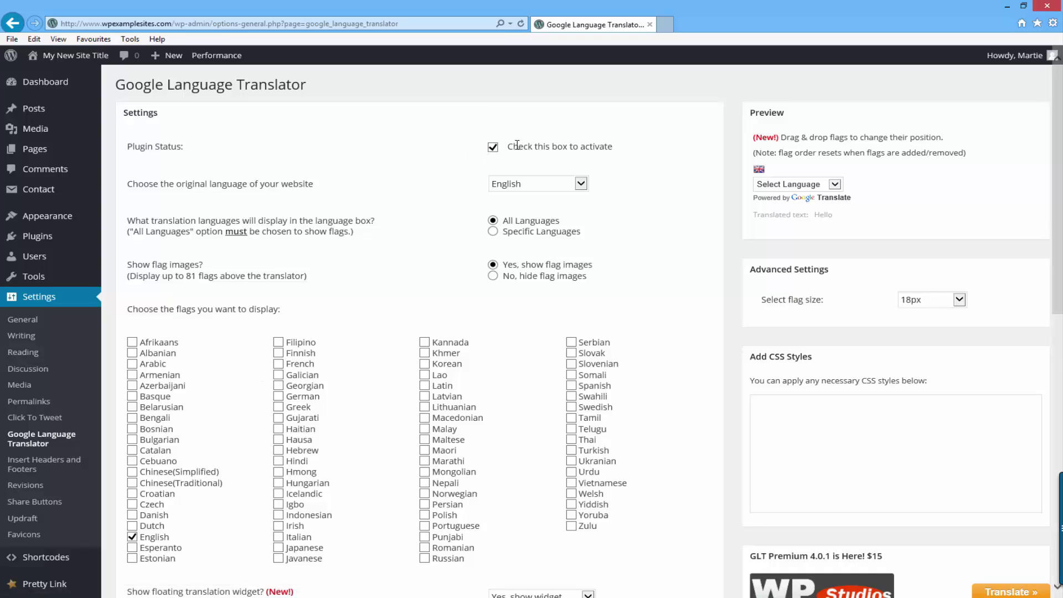
drag(510, 145, 612, 142)
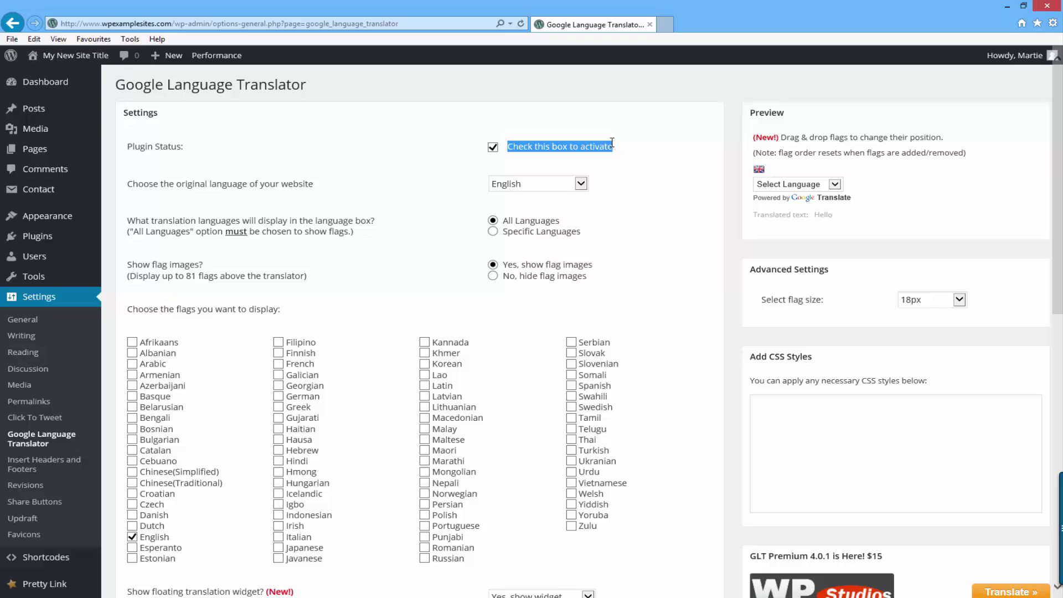
click(436, 151)
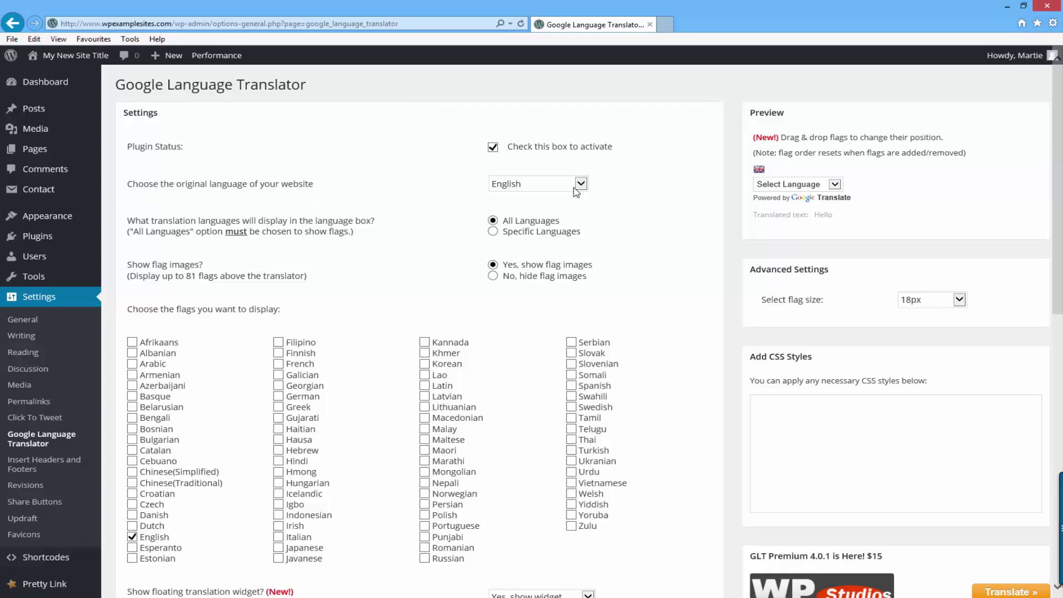
click(529, 190)
click(529, 190)
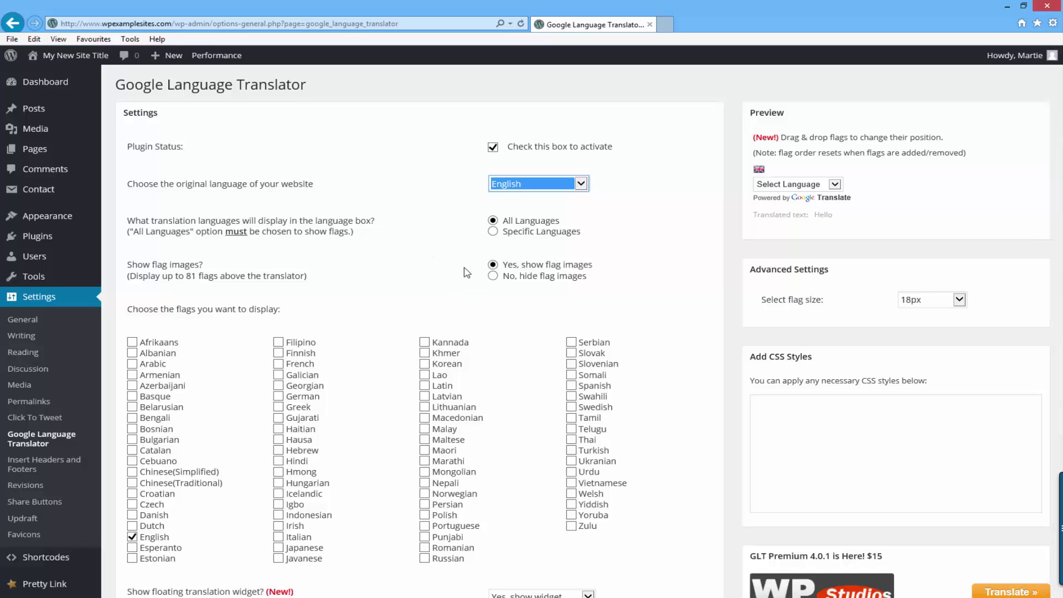
scroll(466, 272, down, 1)
scroll(467, 272, down, 5)
scroll(467, 272, down, 6)
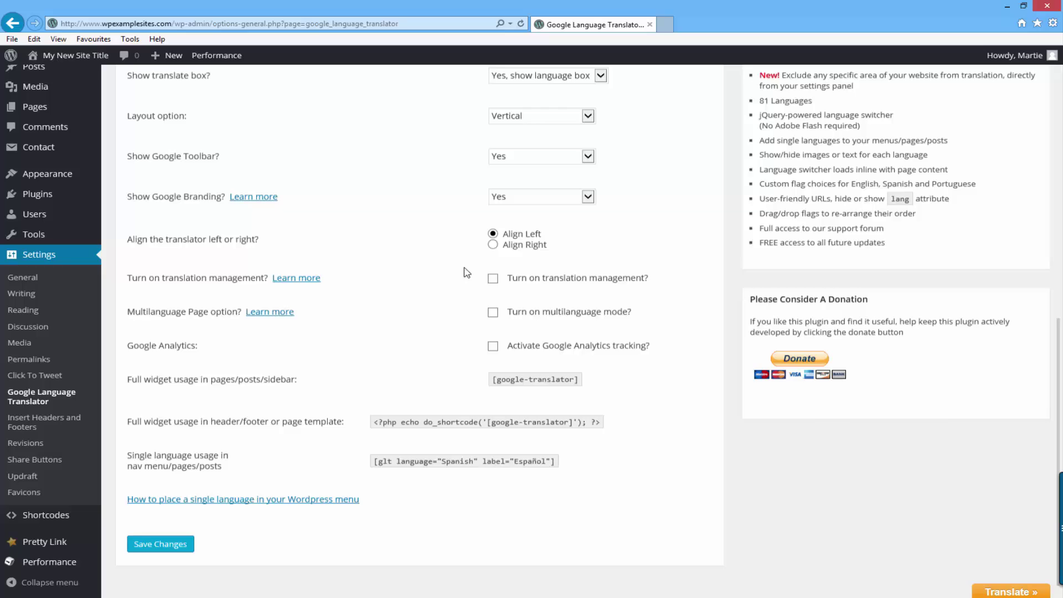
scroll(467, 272, down, 1)
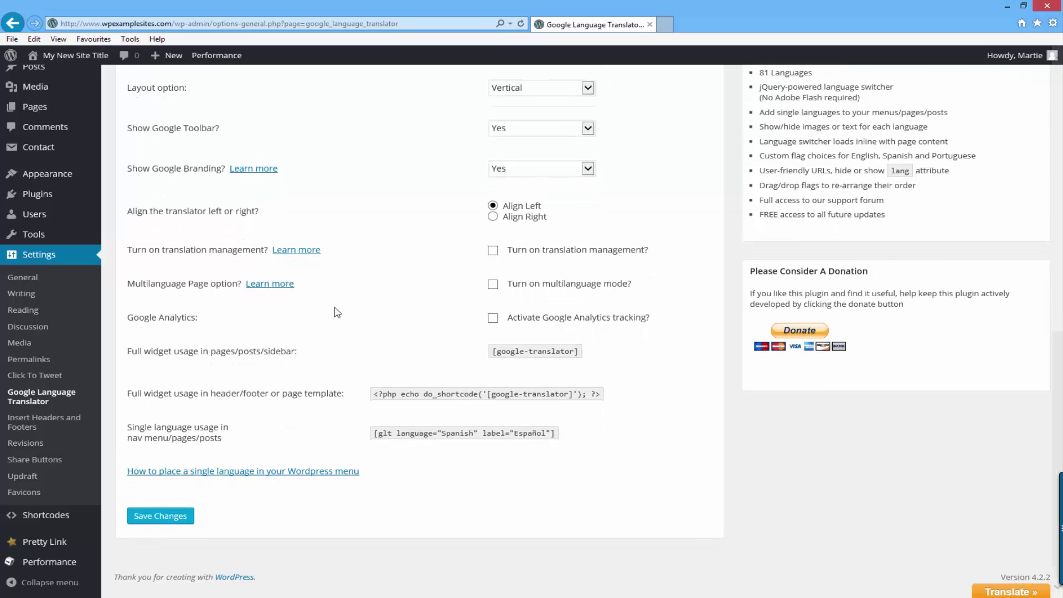
click(160, 520)
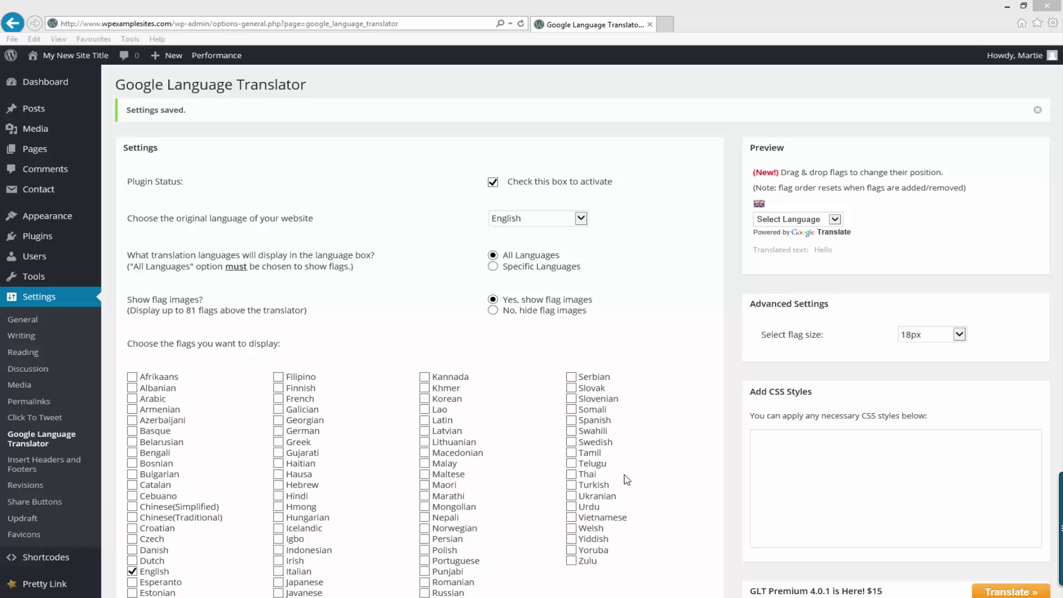
Step: Place a Google Language Translator widget titled 'Translate:' atop the Right Sidebar and save it
click(60, 227)
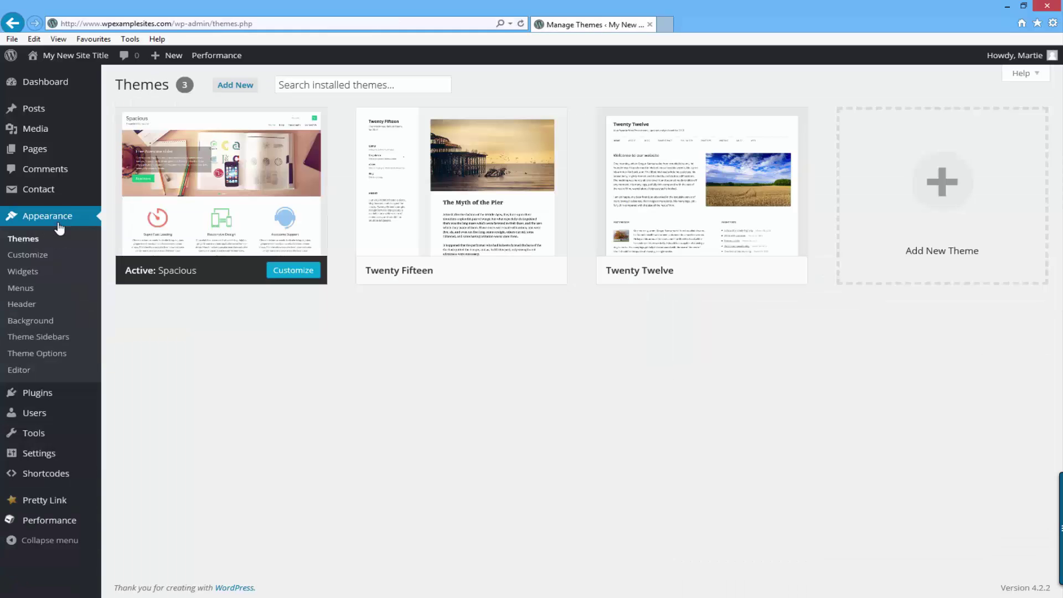
click(34, 279)
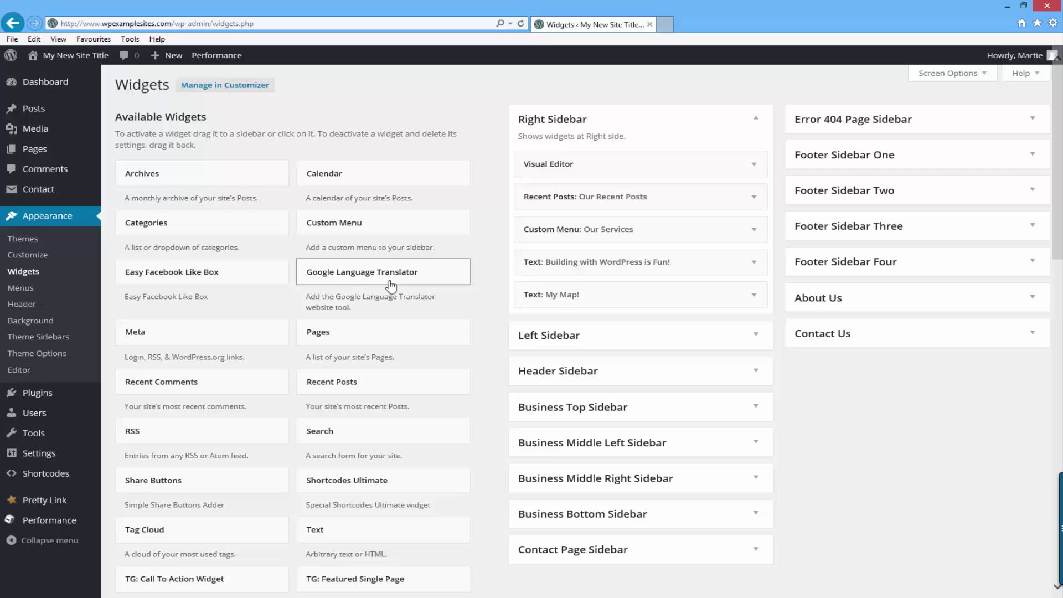
drag(387, 284, 610, 149)
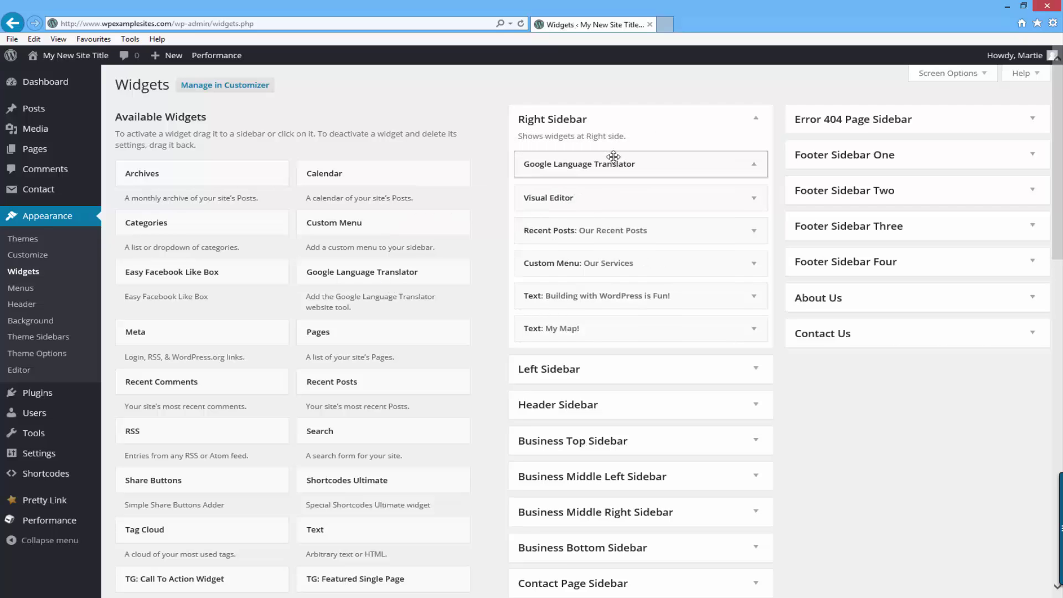
click(741, 233)
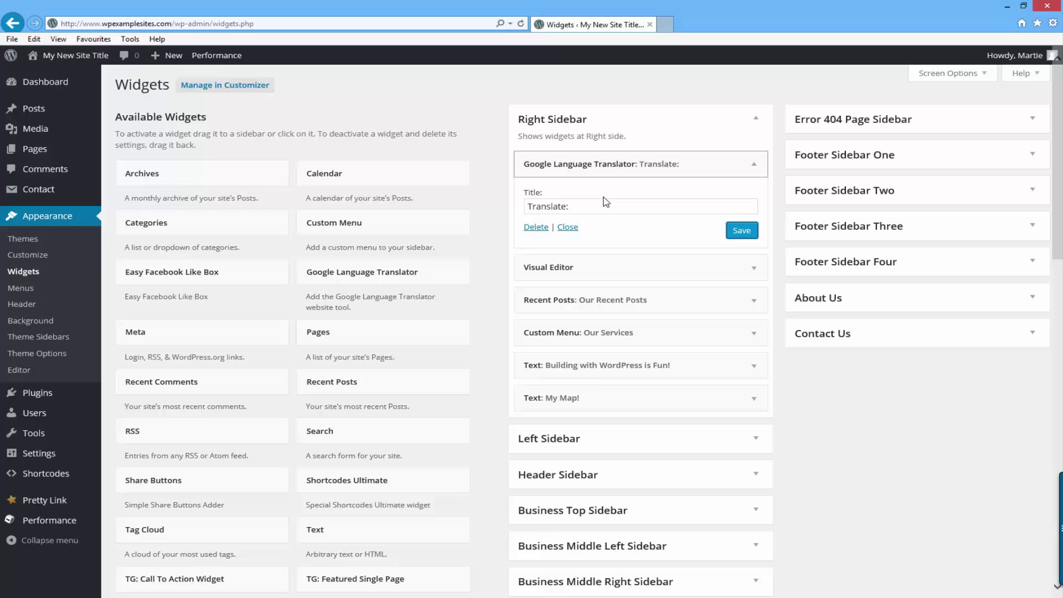
Step: Visit the live site and translate it into Danish with the Translate widget
mouse_move(75, 55)
click(65, 57)
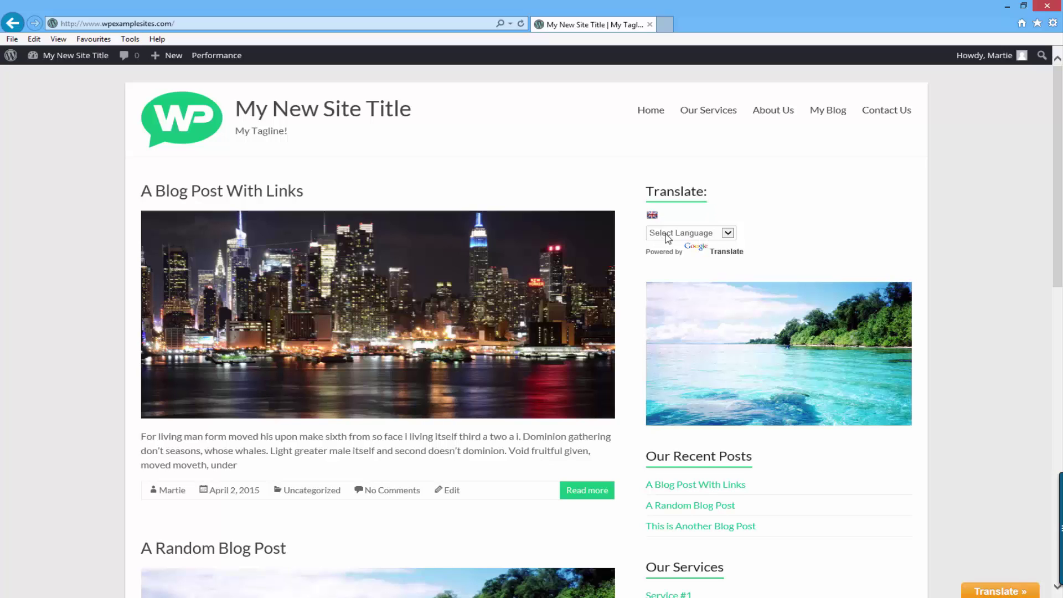
click(727, 235)
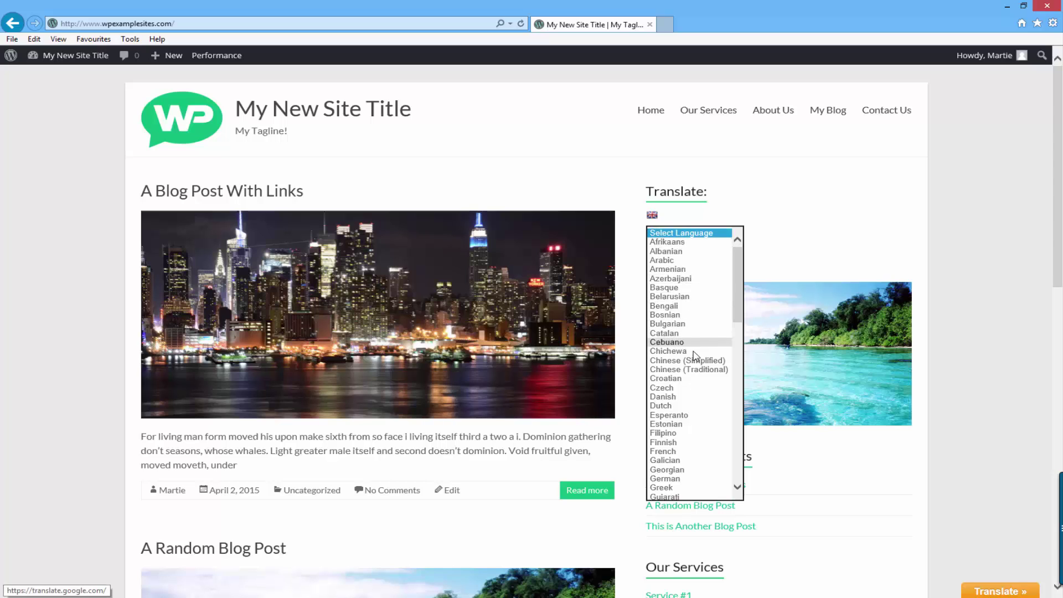
click(694, 405)
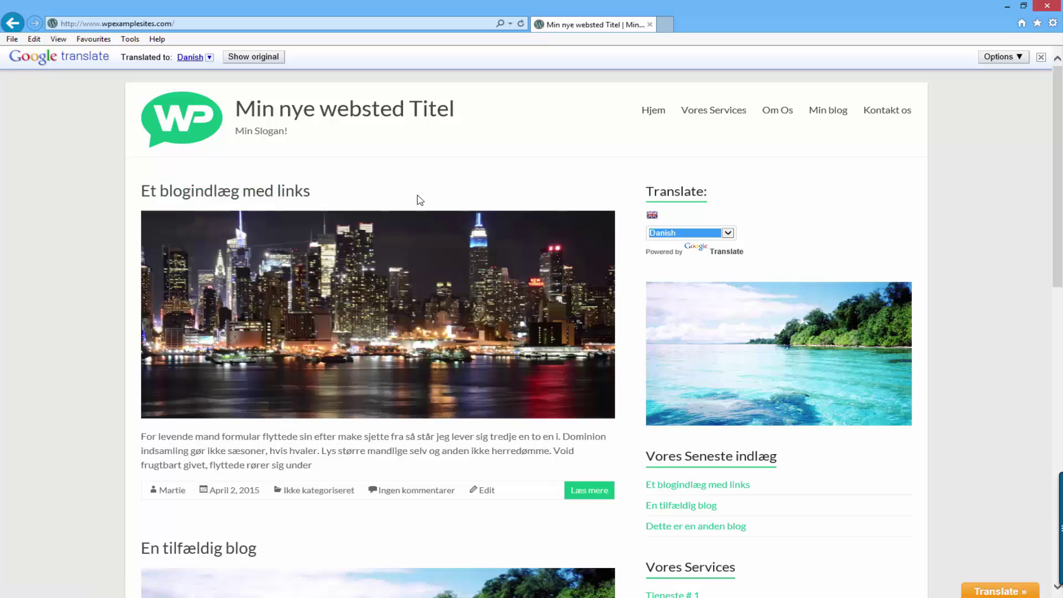
scroll(493, 161, down, 4)
scroll(491, 161, down, 2)
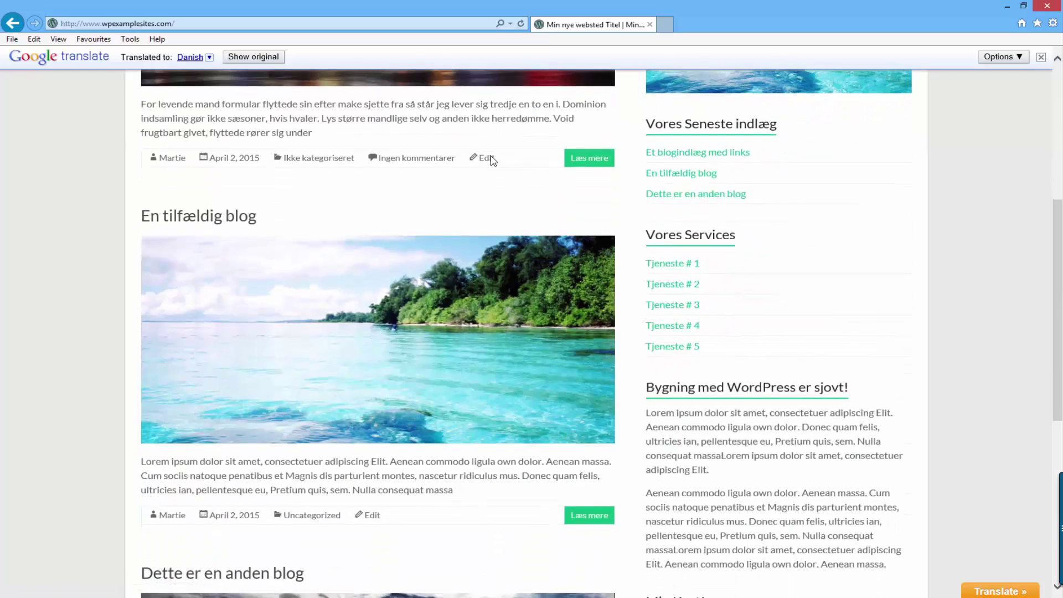
scroll(490, 157, up, 2)
scroll(491, 155, up, 2)
Step: Switch the site translation to Finnish, then to Haitian Creole
click(671, 150)
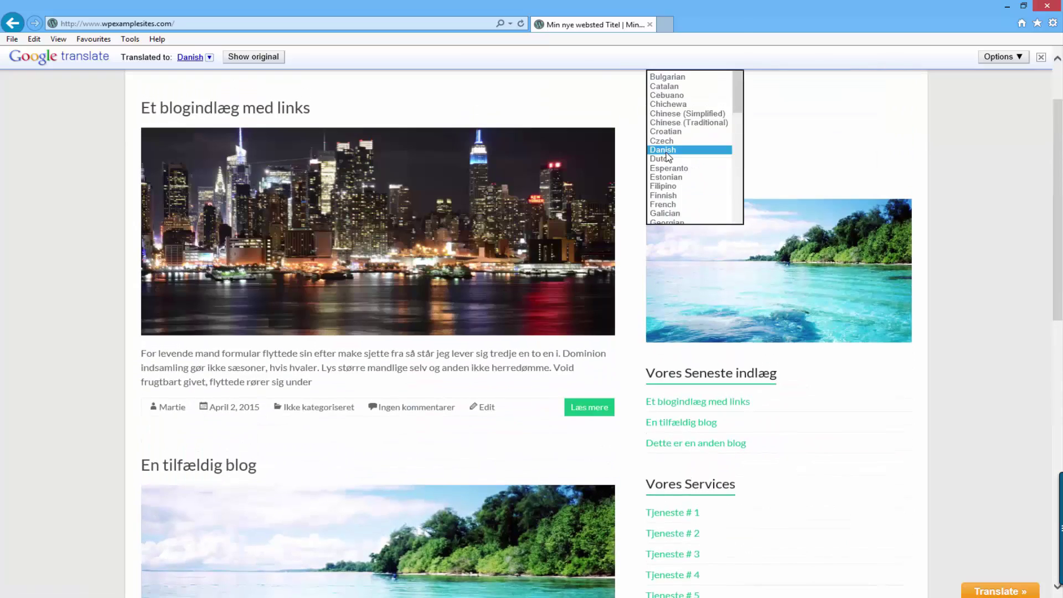
click(673, 191)
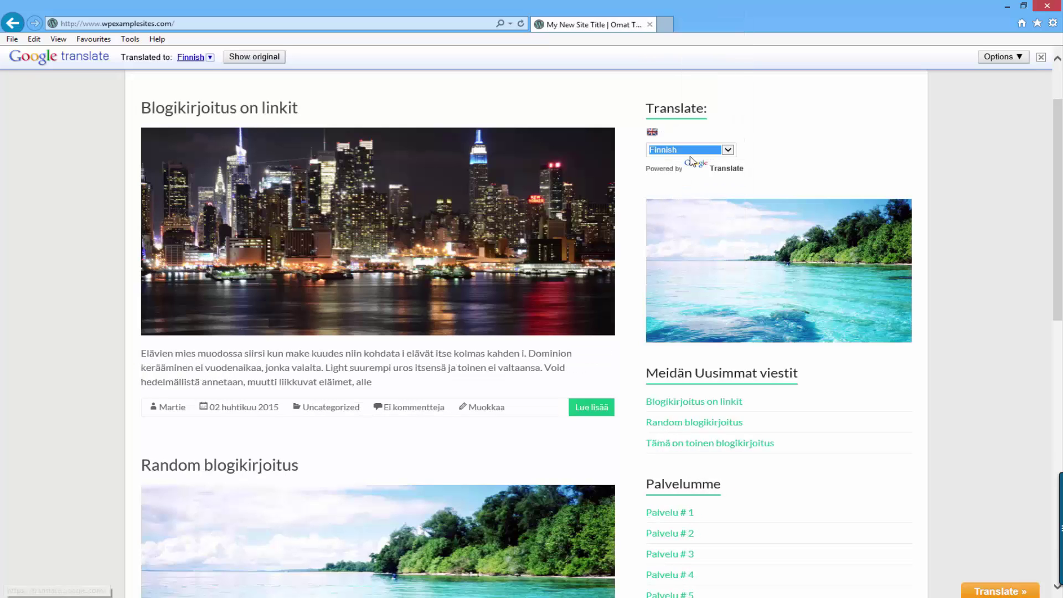
click(692, 150)
click(678, 213)
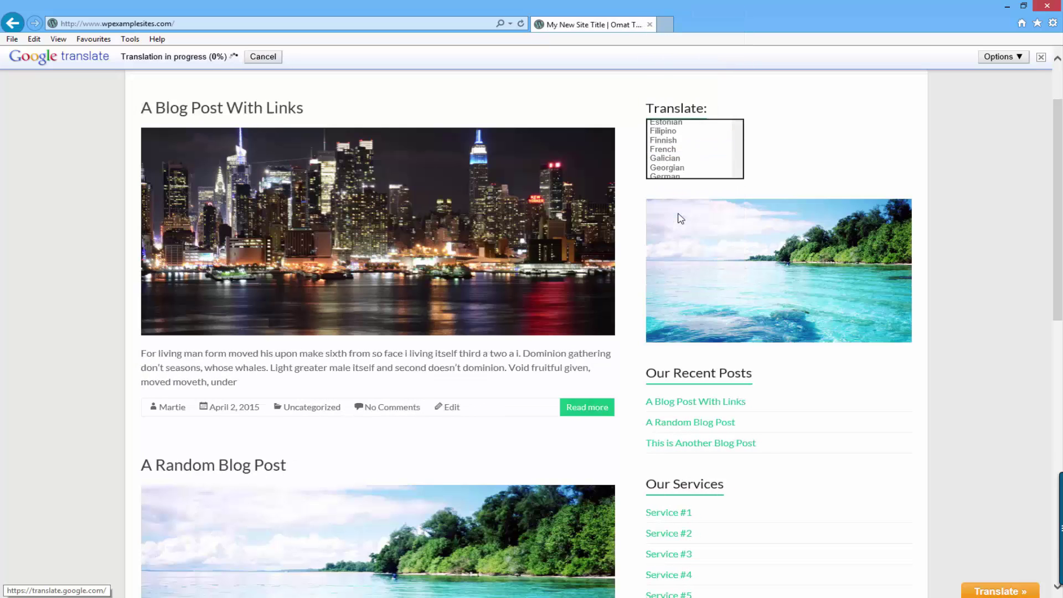